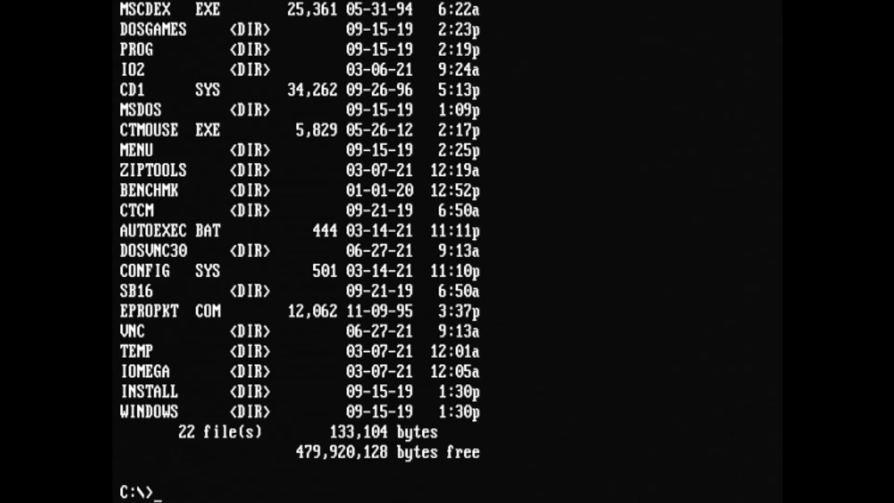
- Load the EtherExpress packet driver with epropkt 0x65 and list the DOSVNC30 folder's files
type("epropkt ")
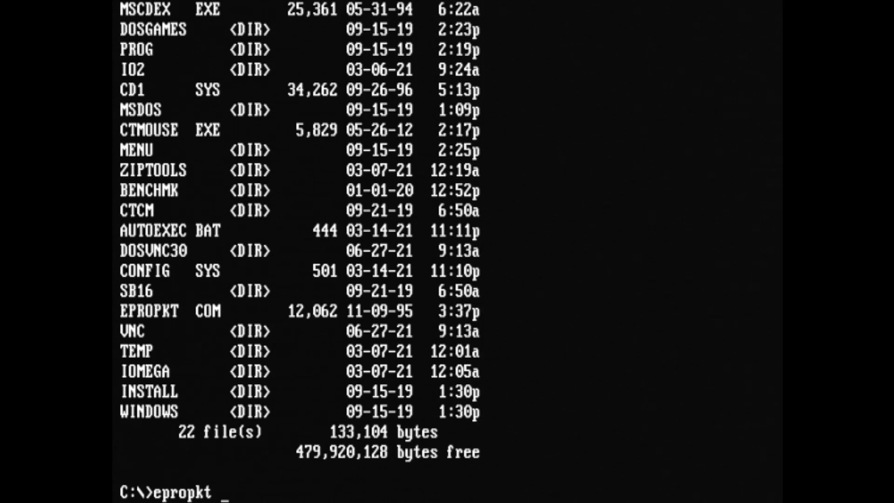
type("0x65")
key("Return")
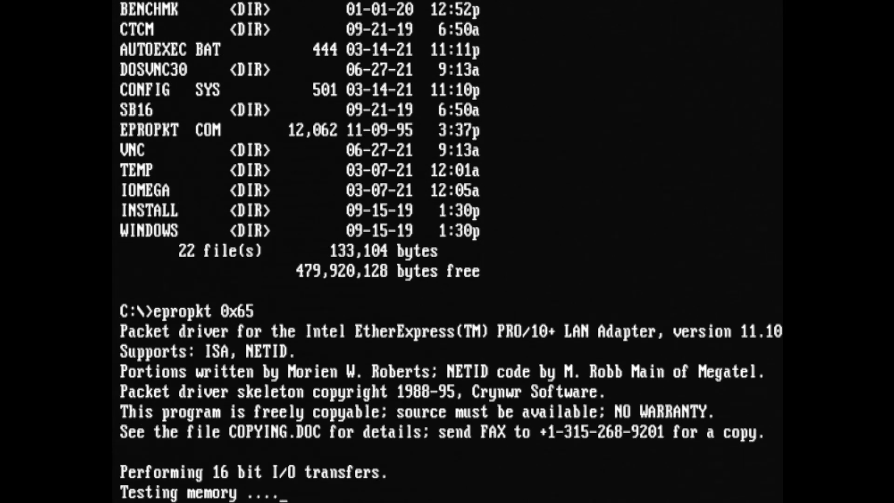
type("cd dosvnc30")
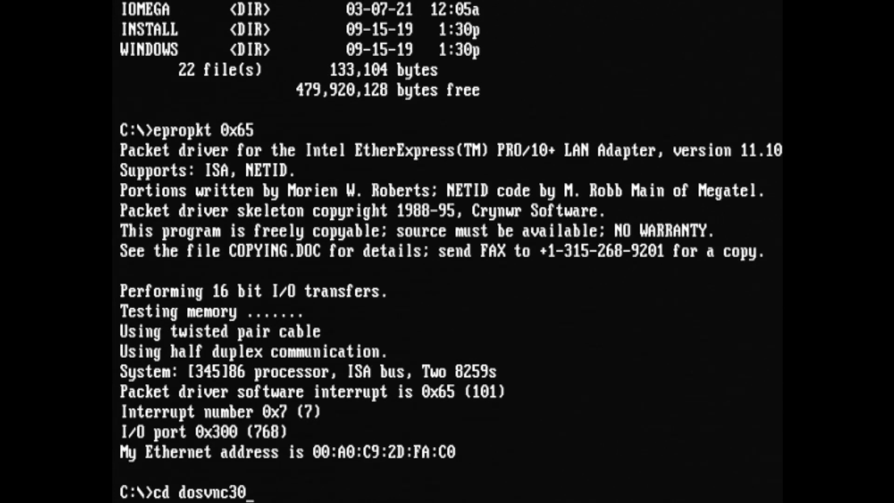
key("Return")
type("dir")
key("Return")
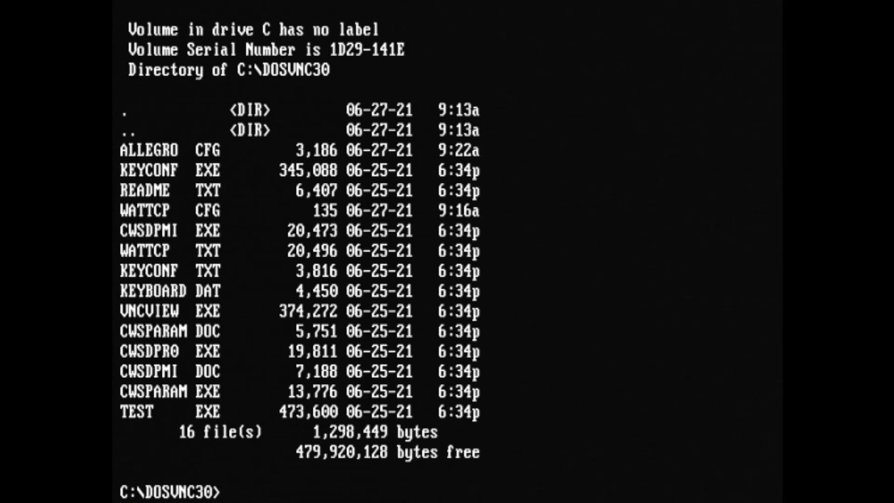
- Open WATTCP.CFG in Edit, select the my_ip, netmask and nameserver lines, and exit
type("edit watt")
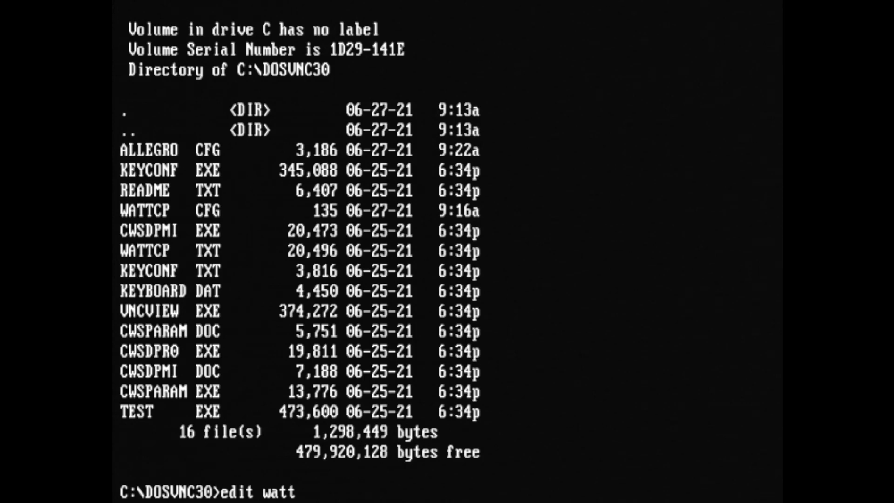
type("cp.cfg")
key("Return")
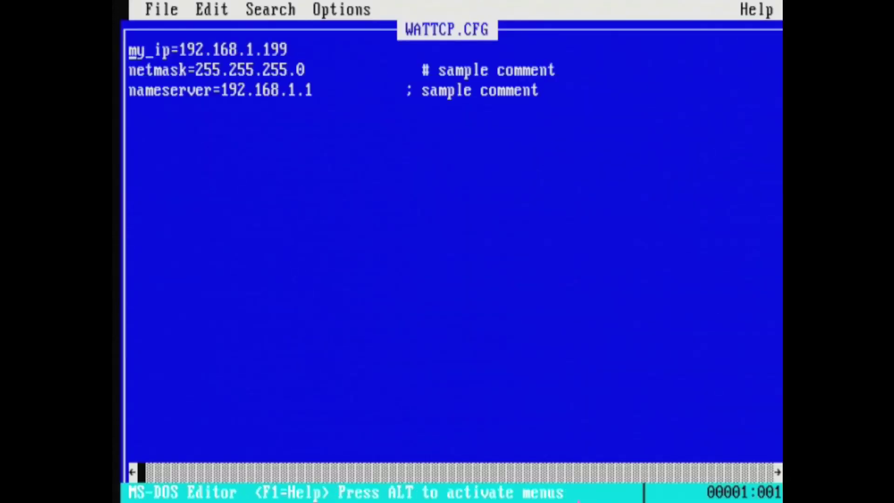
key("shift+Down")
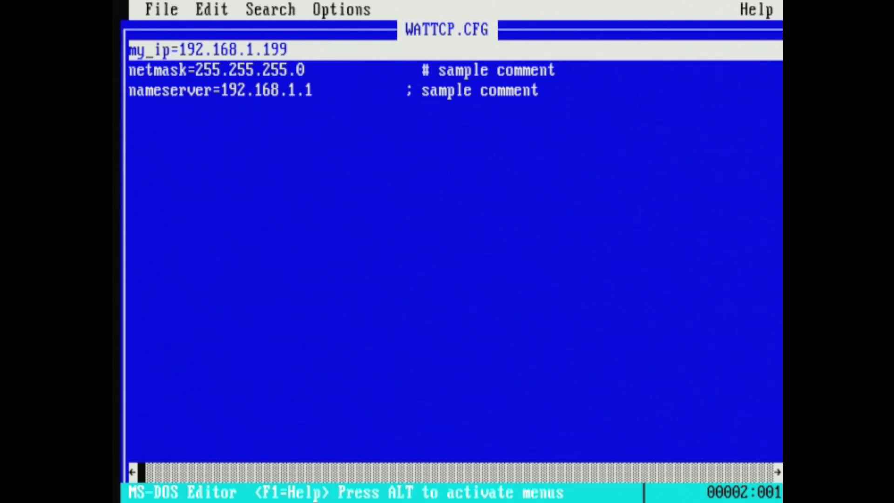
key("shift+Down")
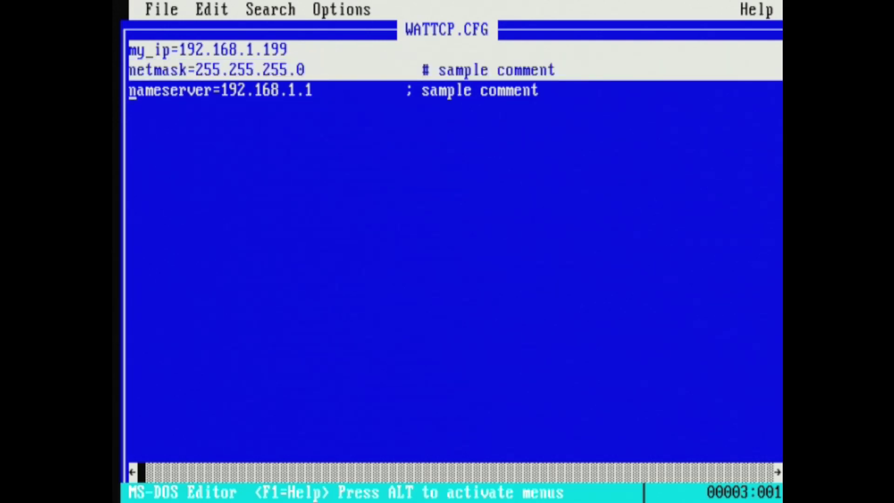
key("shift+Down")
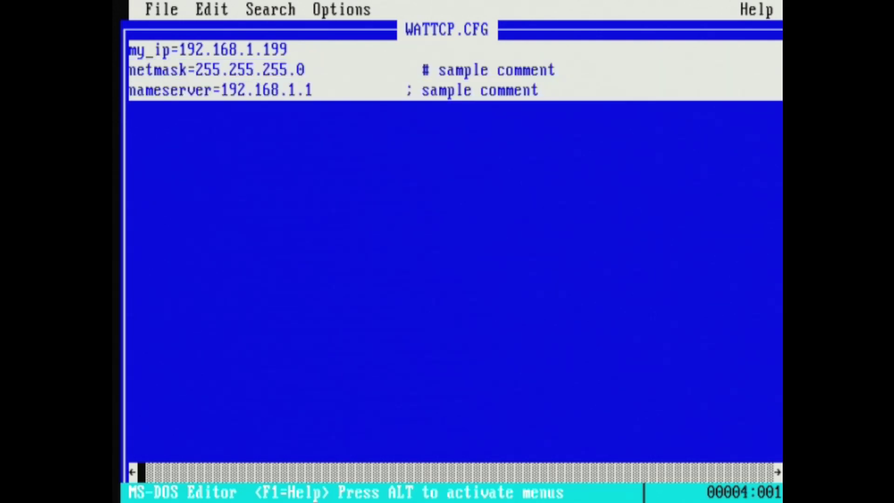
key("alt")
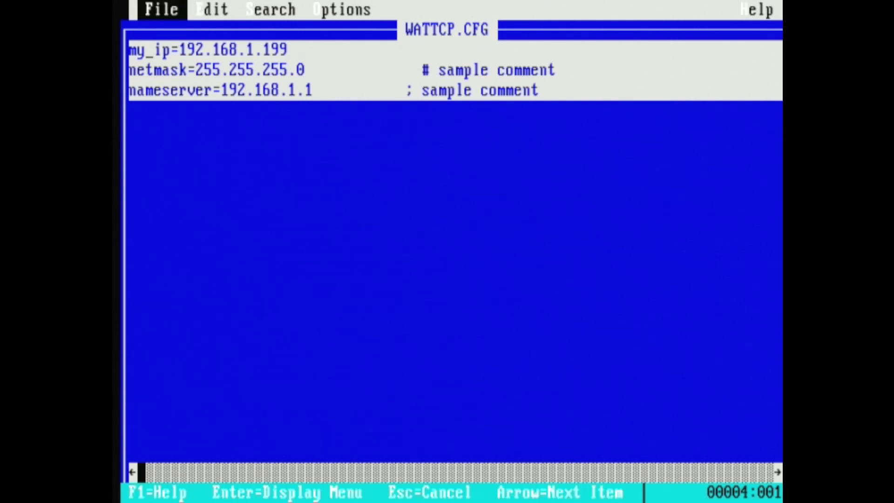
key("Return")
key("Up")
- Leave the editor, run vncview soundpi:0 and enter the VNC password to show the Pi desktop
key("Return")
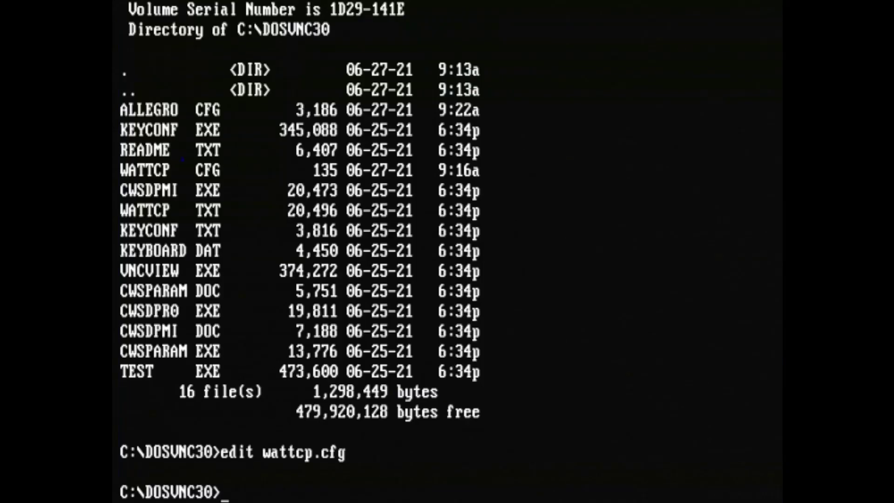
type("vncview soundpi")
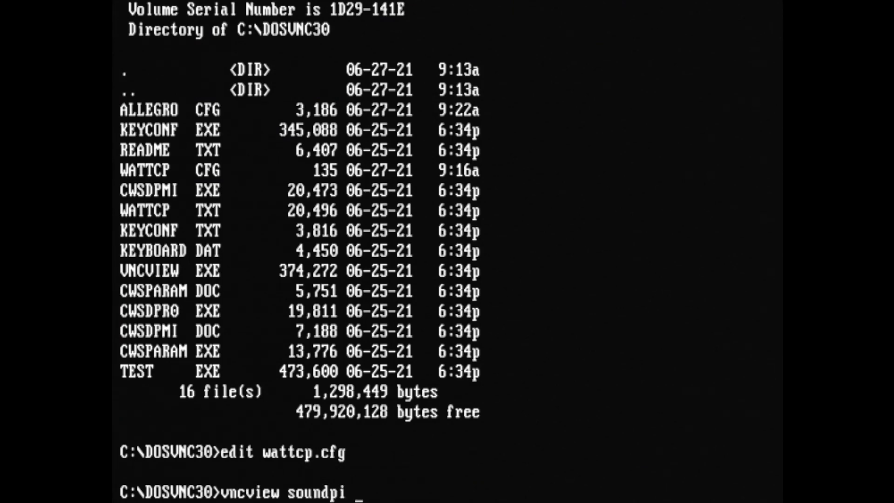
key("BackSpace")
type(":0")
key("Return")
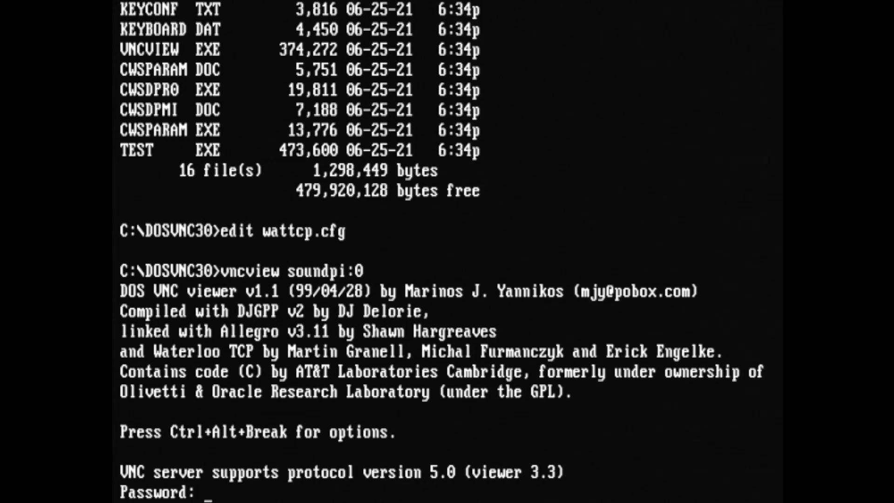
key("Return")
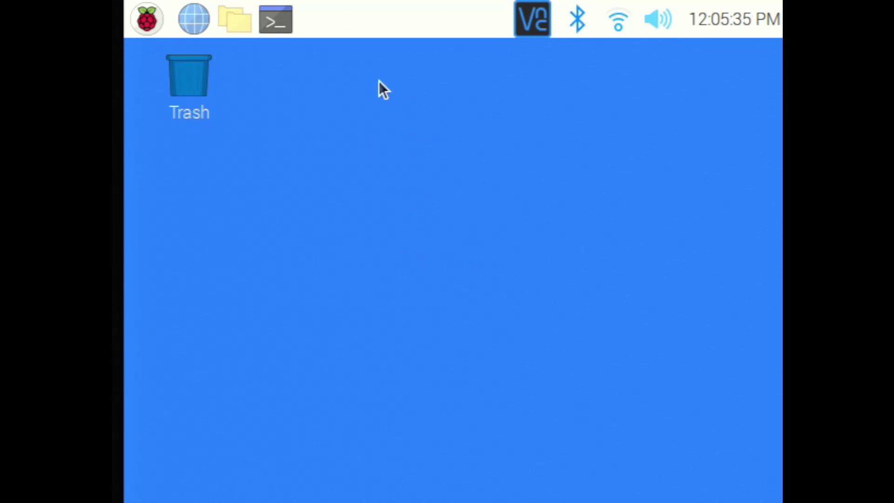
left_click(291, 27)
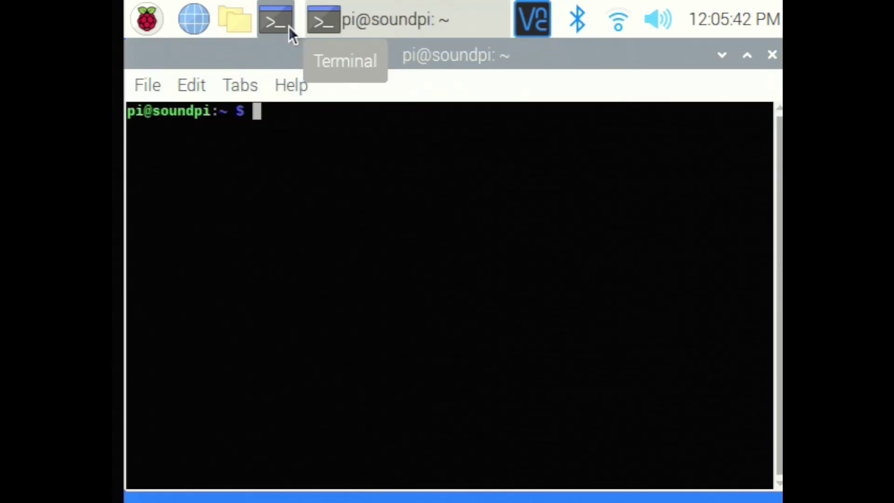
type("ls")
key("Return")
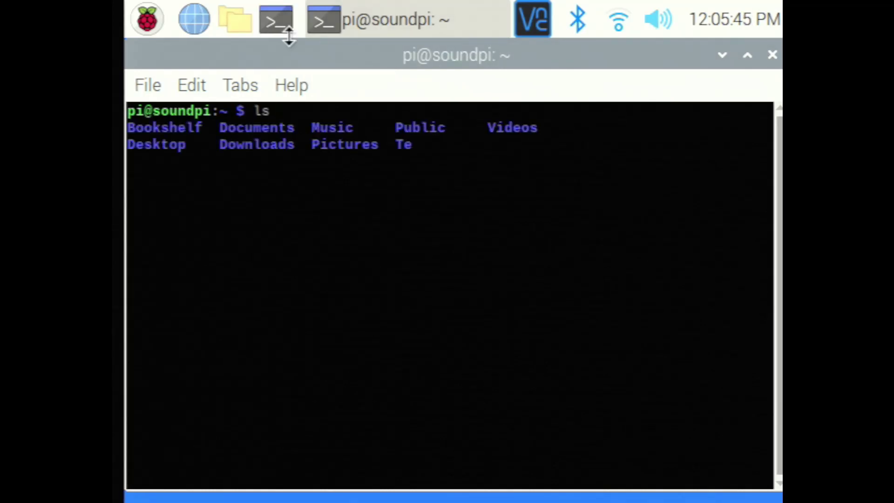
type("exit")
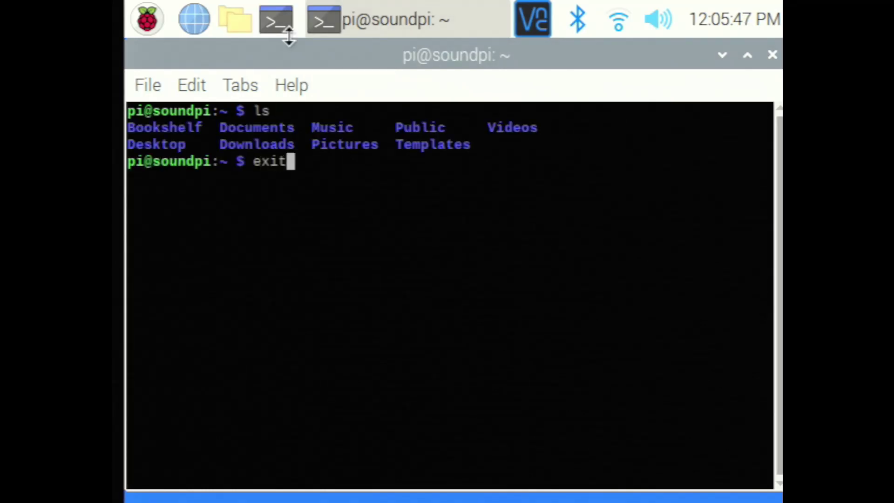
key("Return")
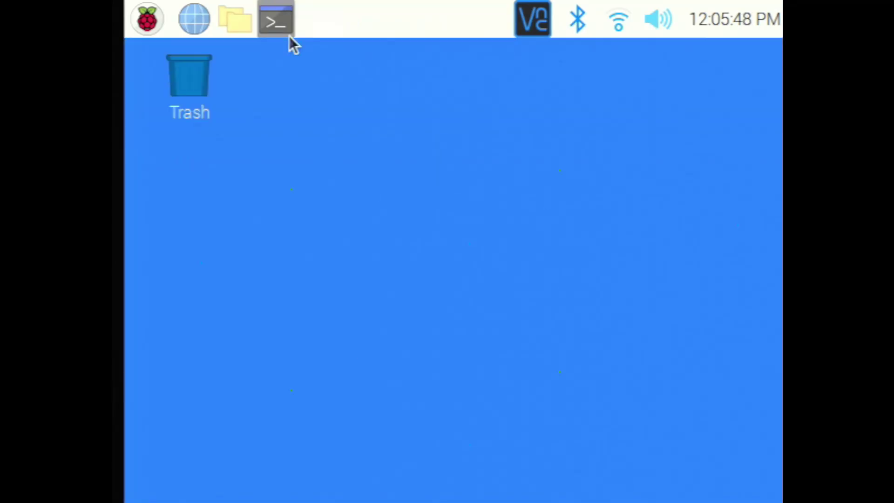
left_click(207, 33)
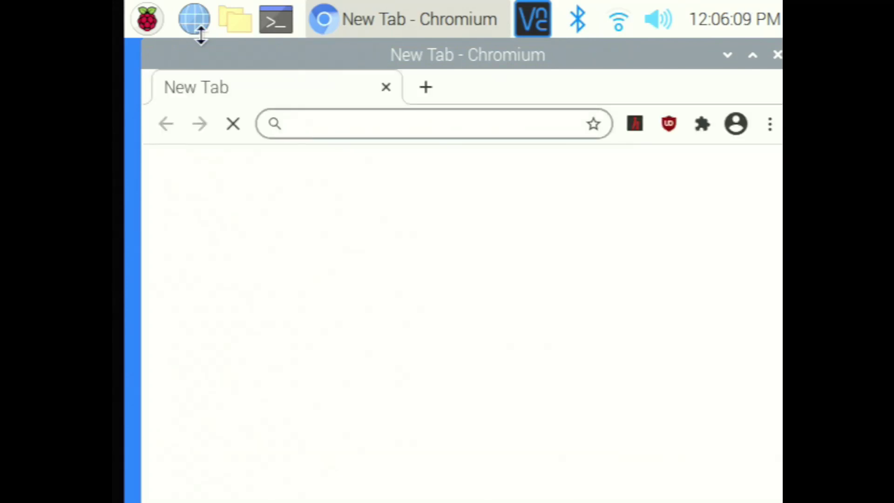
type("google.com")
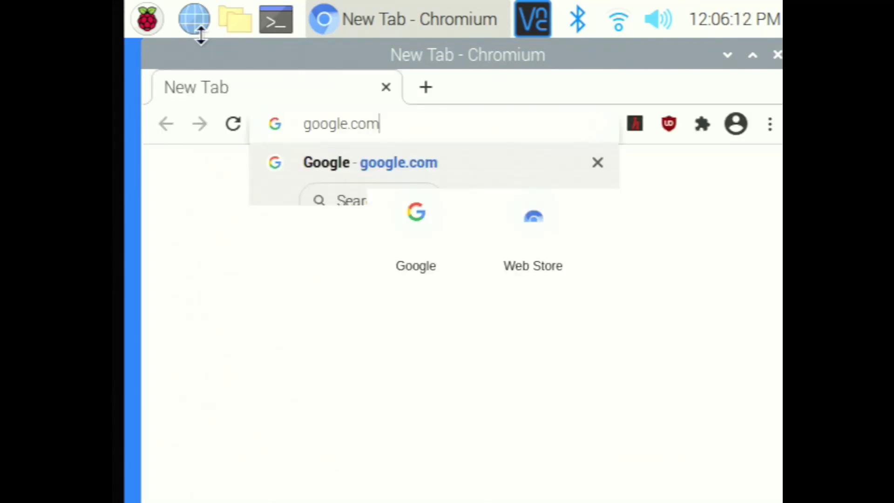
key("Return")
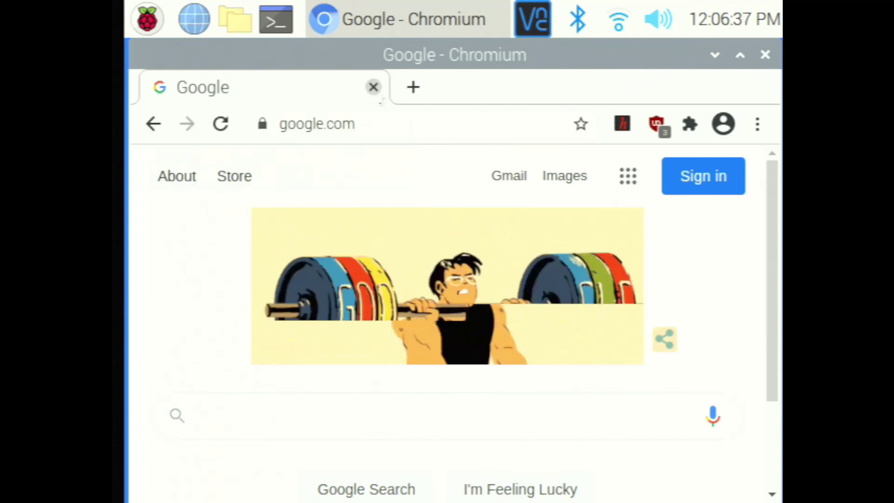
left_click(373, 87)
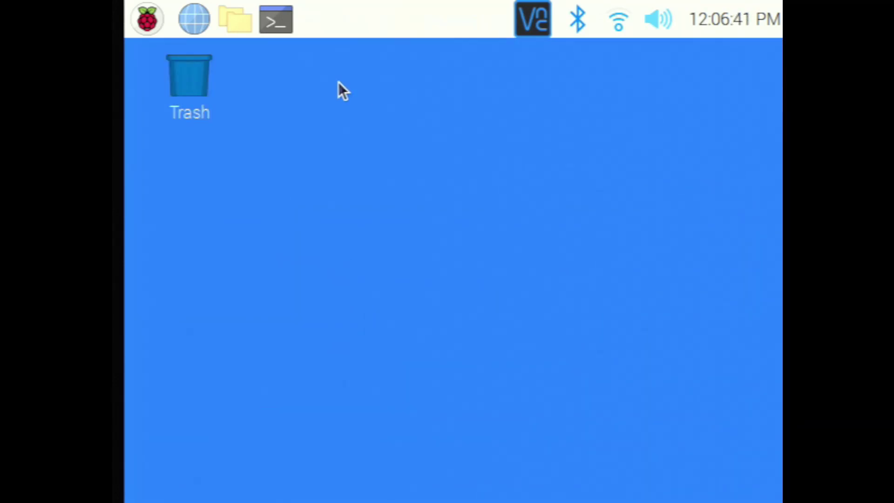
- In the F8 options, switch the graphics mode to VESA 3.0 at 1024x768
key("F8")
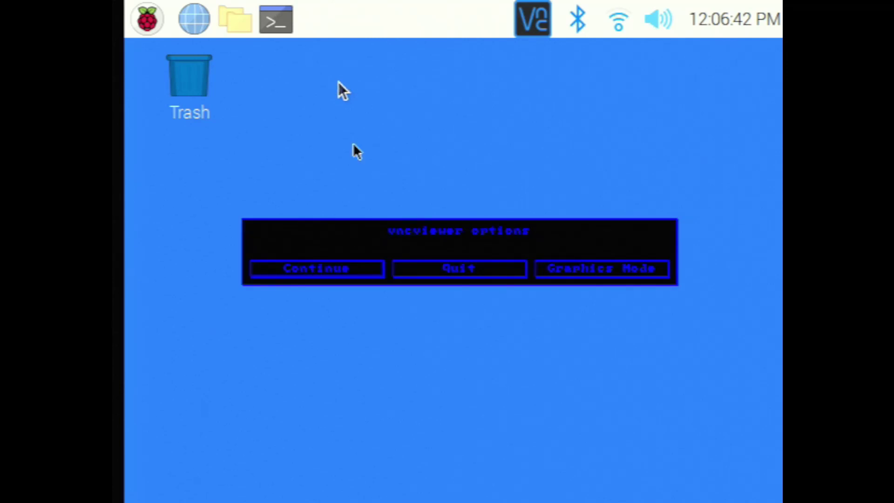
left_click(562, 267)
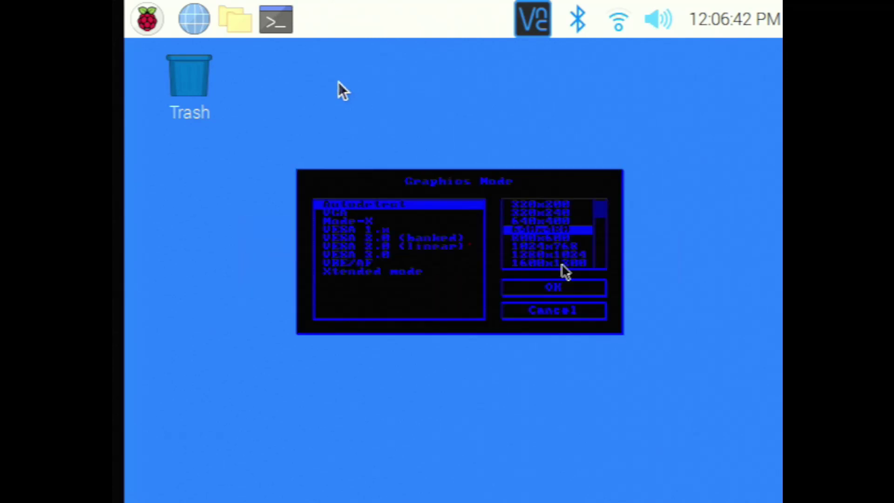
left_click(424, 255)
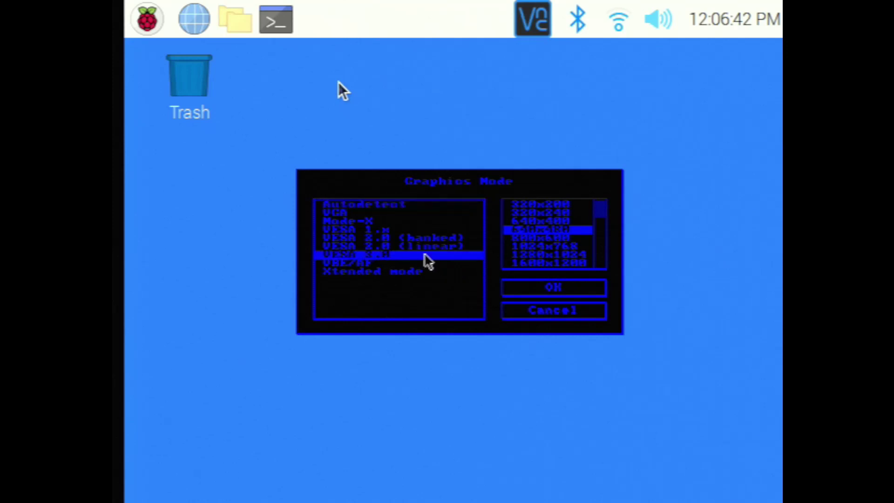
left_click(535, 245)
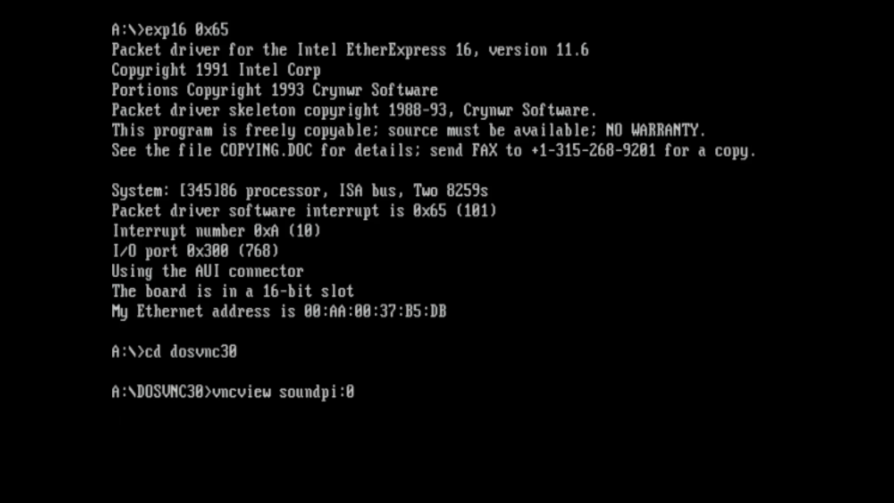
- Run vncview against soundpi:0 and submit the VNC password
key("Return")
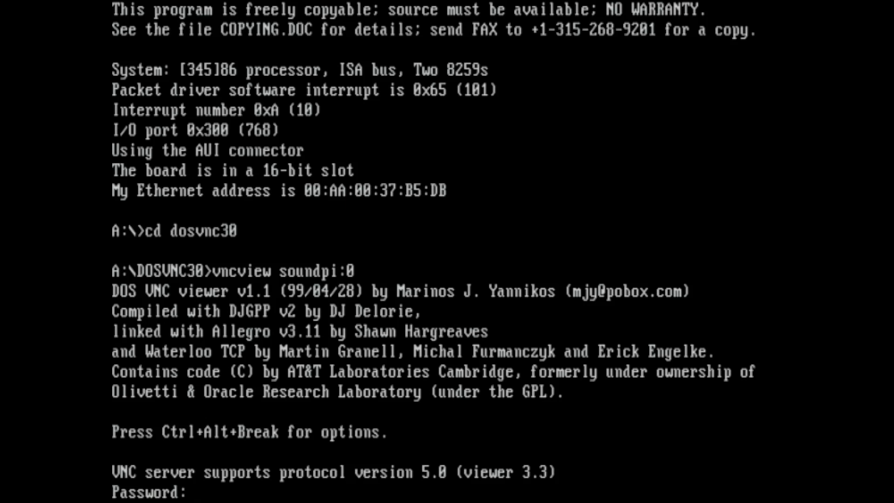
key("Return")
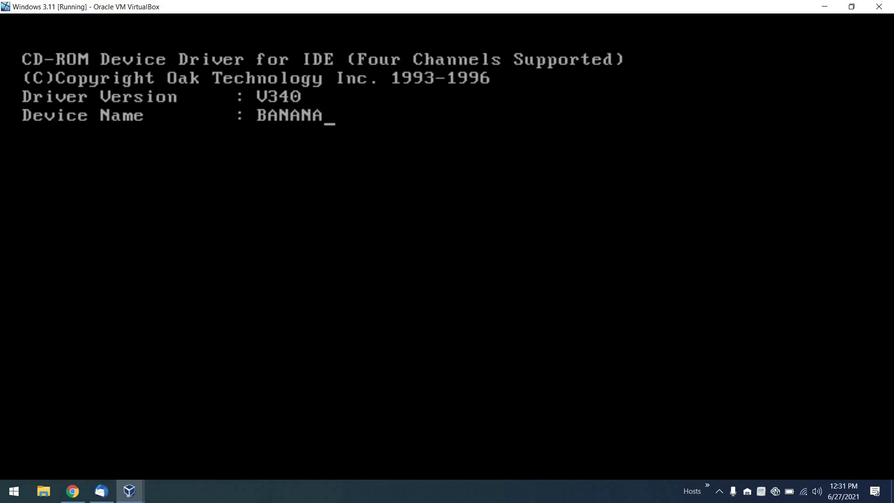
- Load the CuteMouse driver and the PCNTPK packet driver at INT=0x65
type("ct")
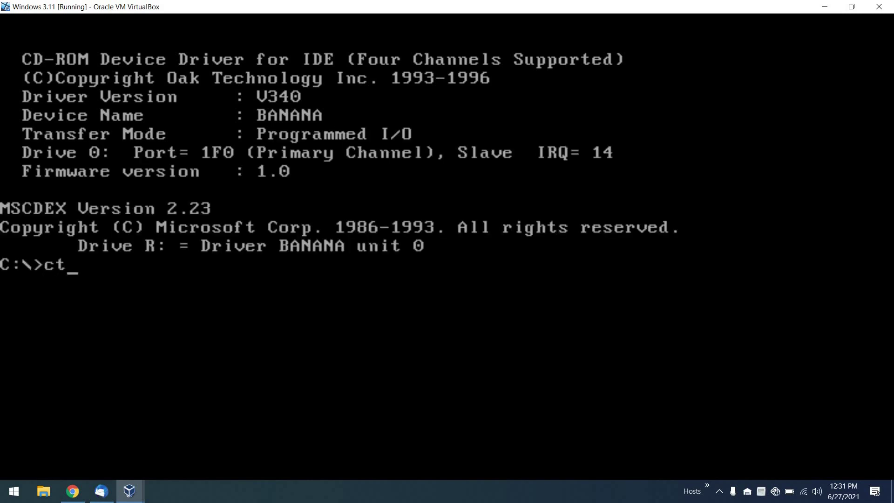
type("mouse")
key("Return")
type("pcnto")
key("BackSpace")
type("pk I")
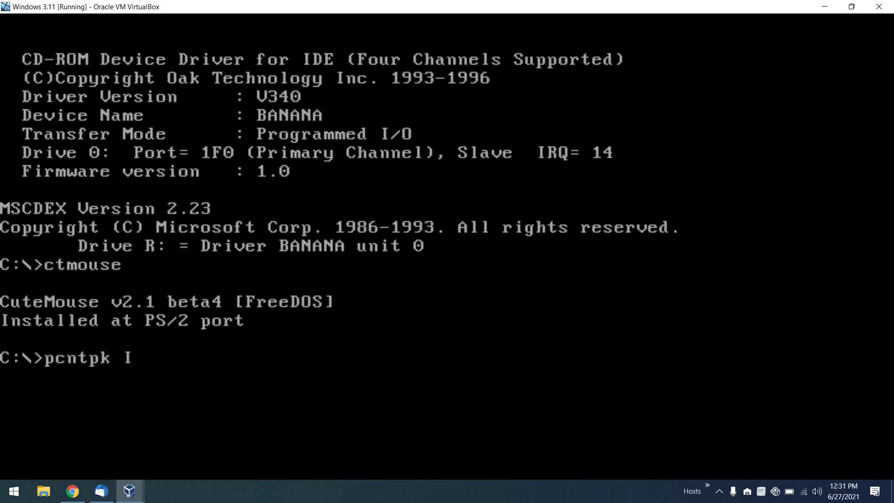
type("NT=0x")
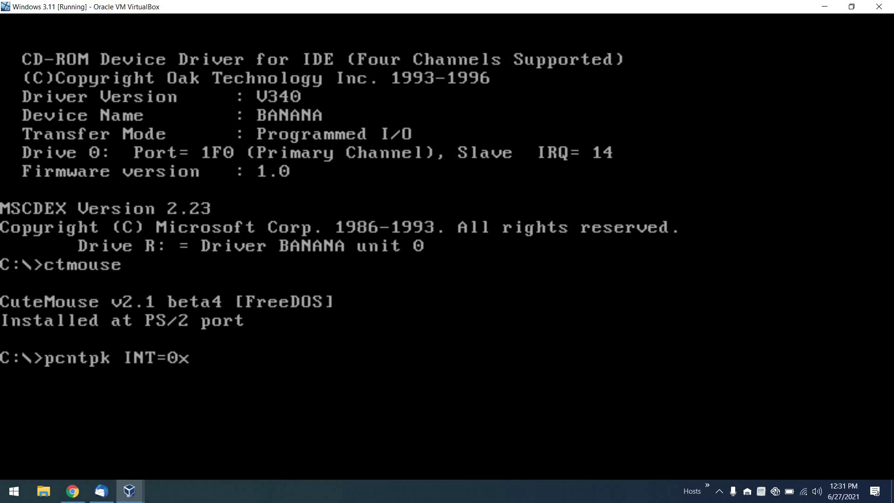
type("65")
key("Return")
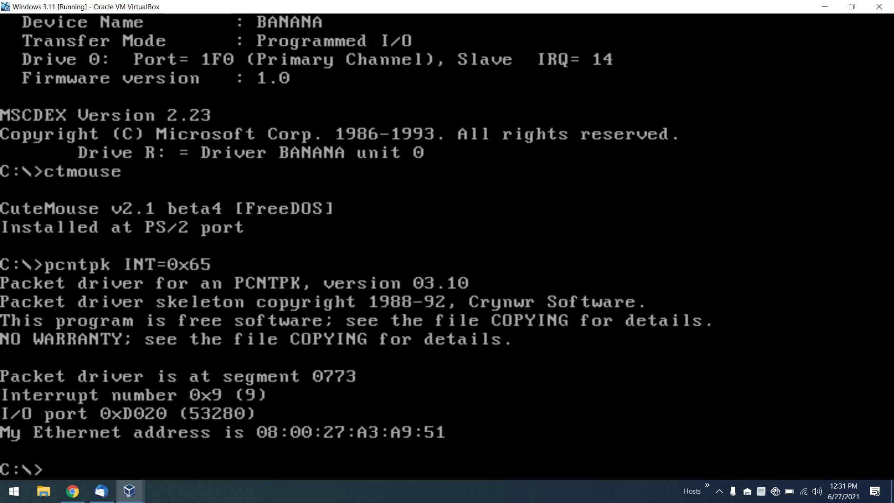
- Switch to drive A: and type the vncview soundpi:0 command
type("vmc")
key("BackSpace")
key("BackSpace")
key("BackSpace")
type("A:")
key("Return")
type("vncview")
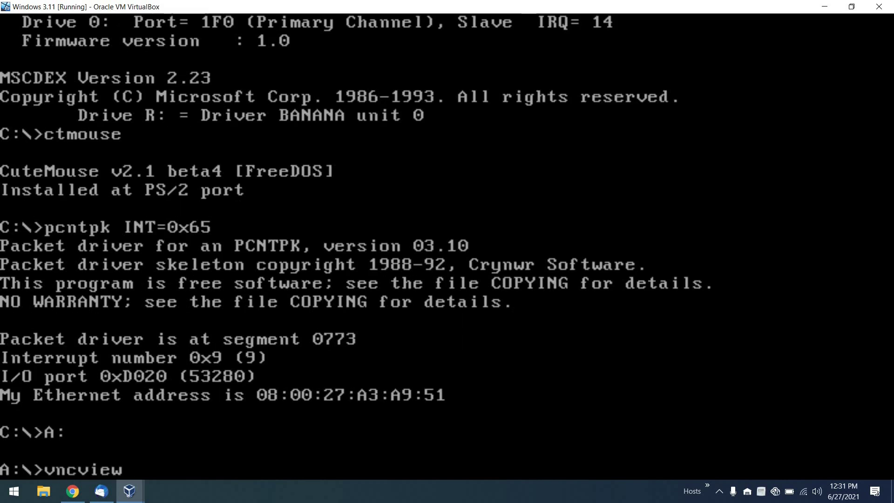
type(" soundpi:0")
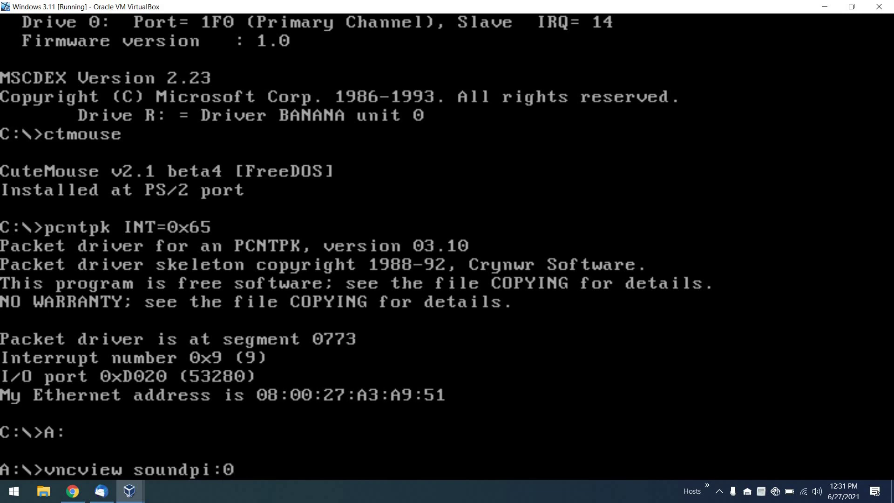
- Connect to soundpi:0, run ls -l in a Pi terminal, then open Chromium
key("Return")
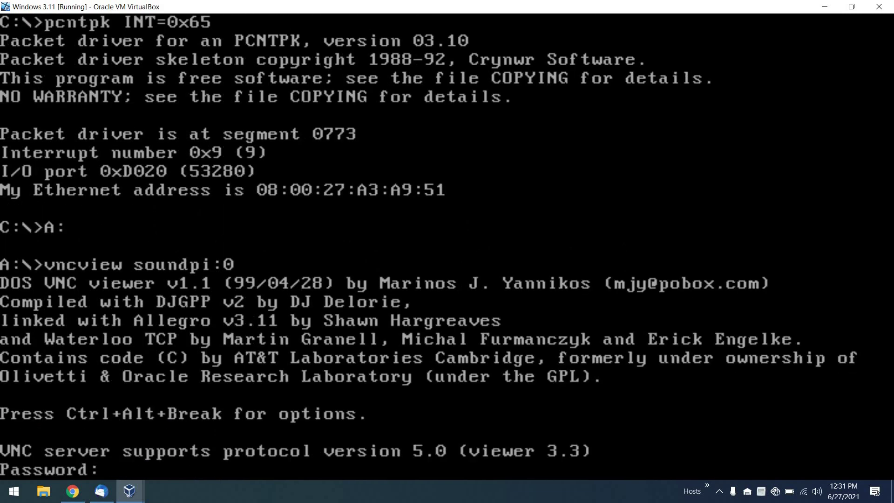
key("Return")
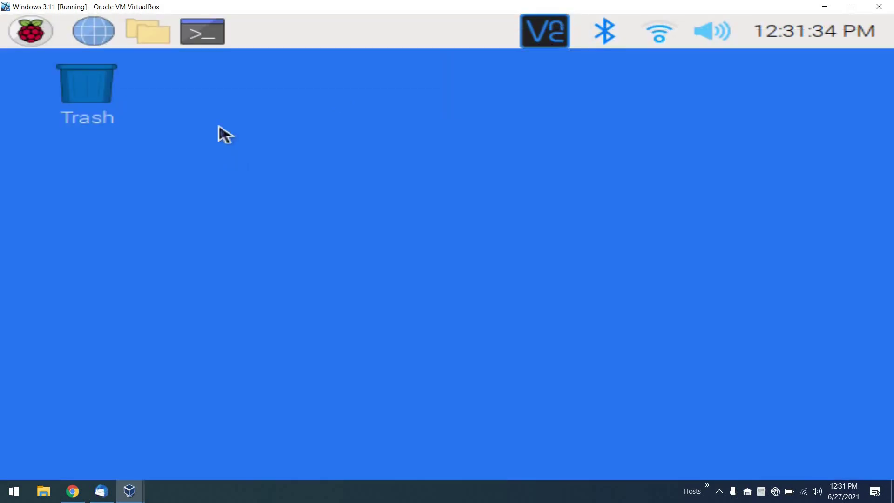
left_click(203, 37)
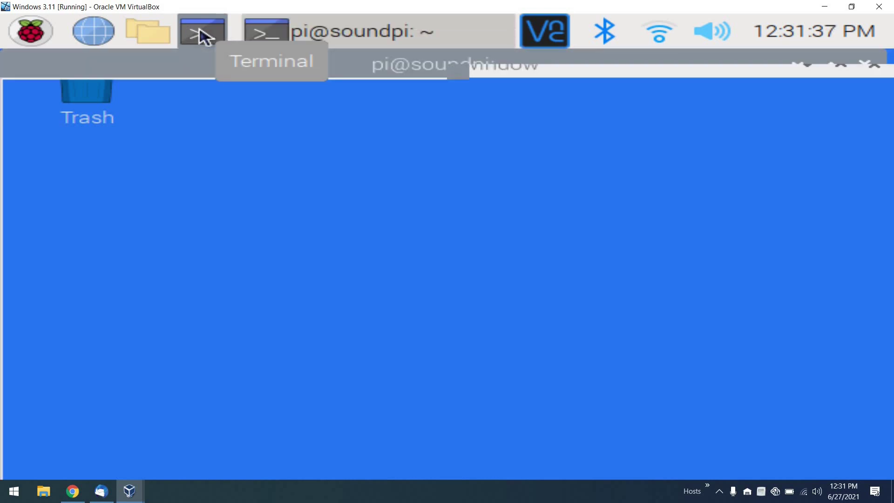
type("ls -l")
key("Return")
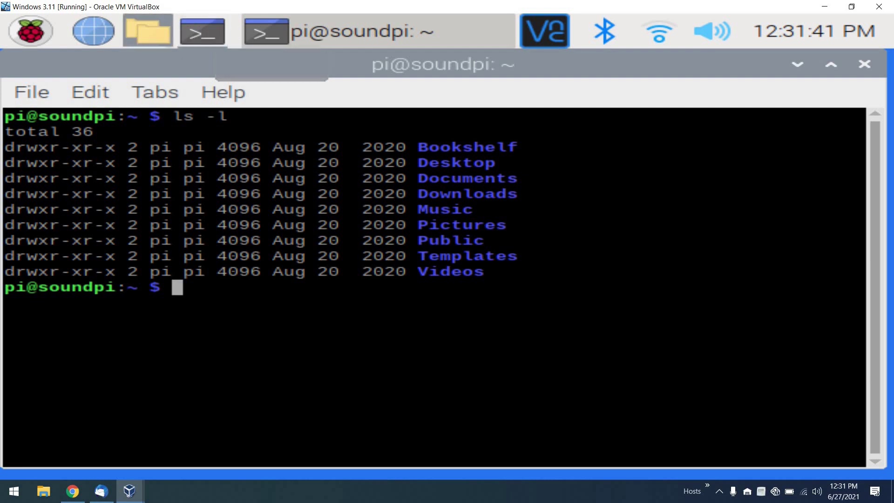
left_click(111, 31)
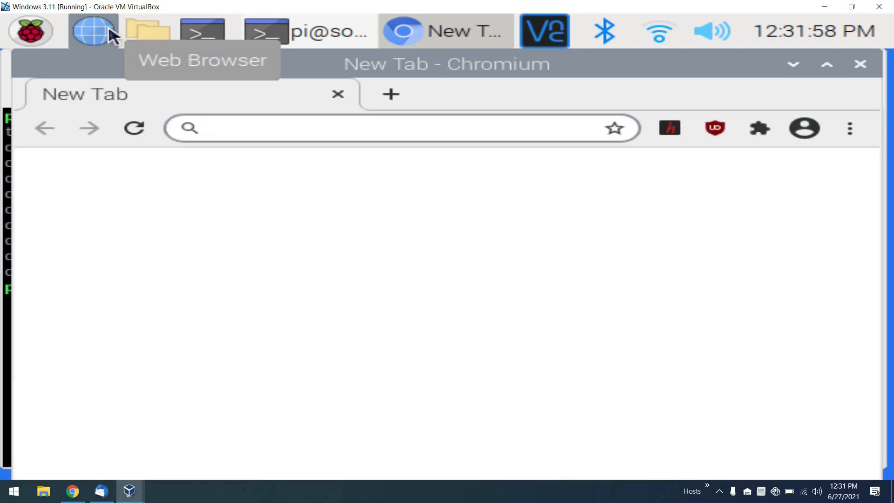
- Enter google.com in Chromium's address bar and load it
type("google.com")
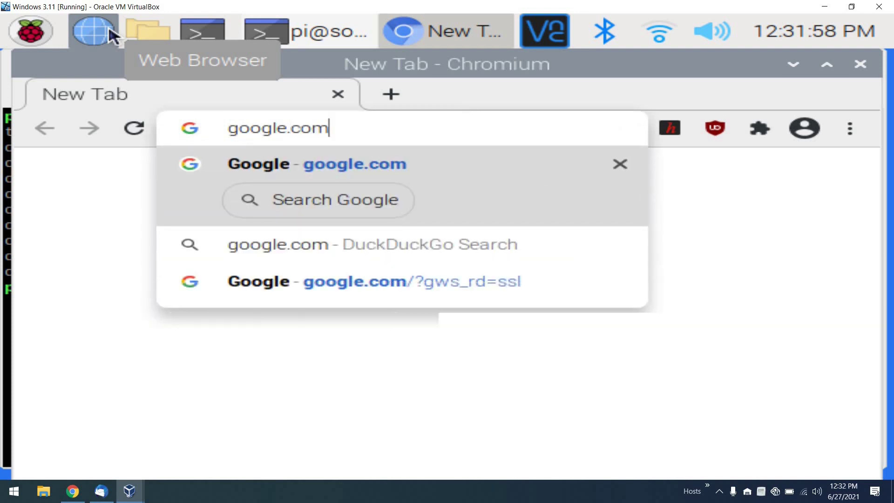
key("Return")
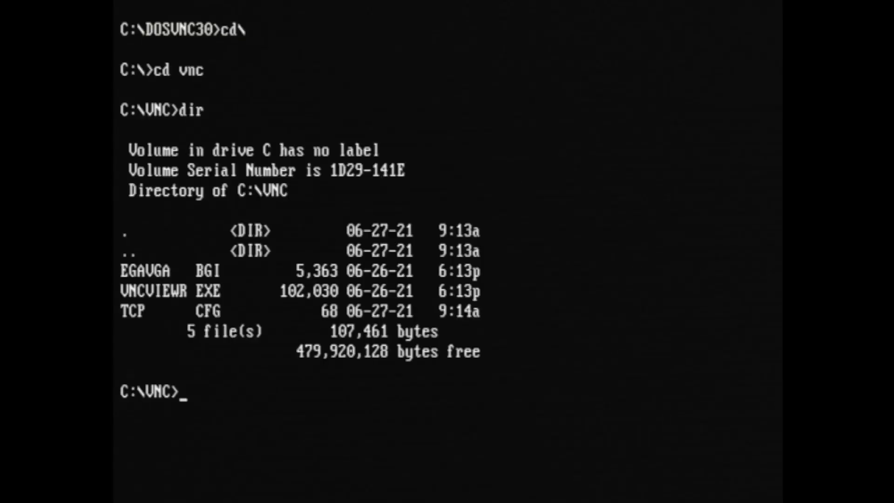
- Connect vncviewr to soundpi:0, type 'cant press enter' in a Pi terminal, then open Chromium
type("vncviewr")
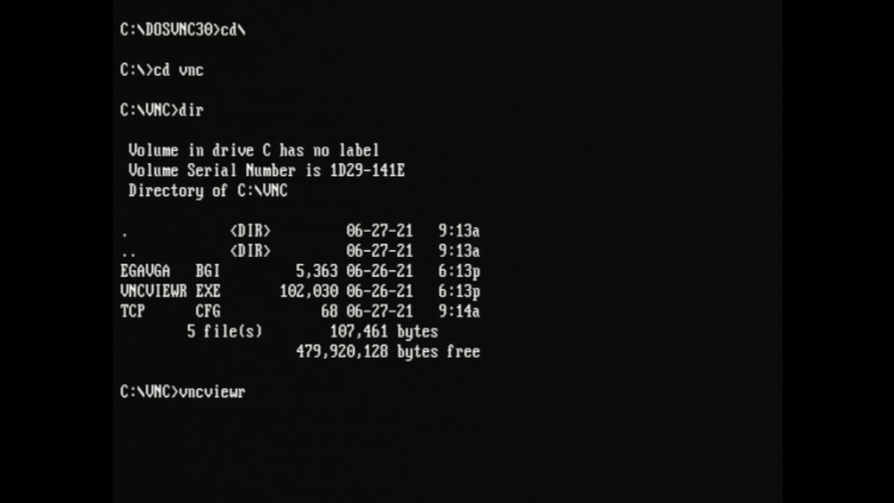
type(" soundpi:0")
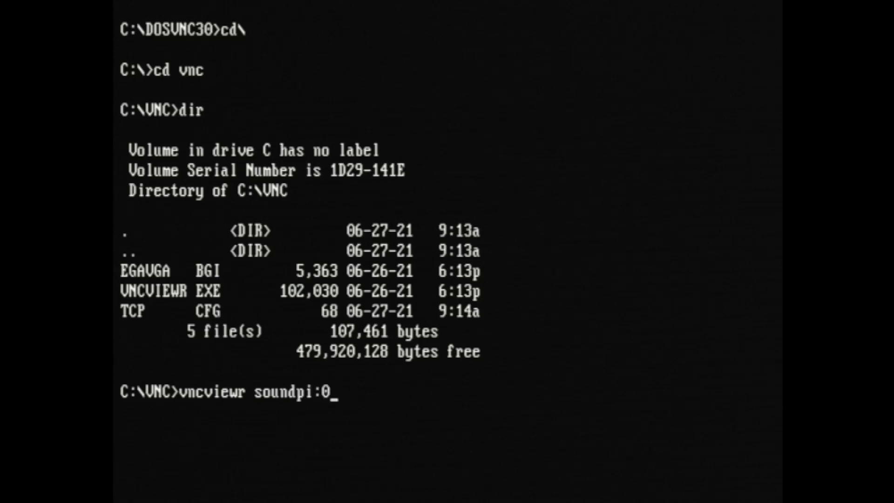
key("Return")
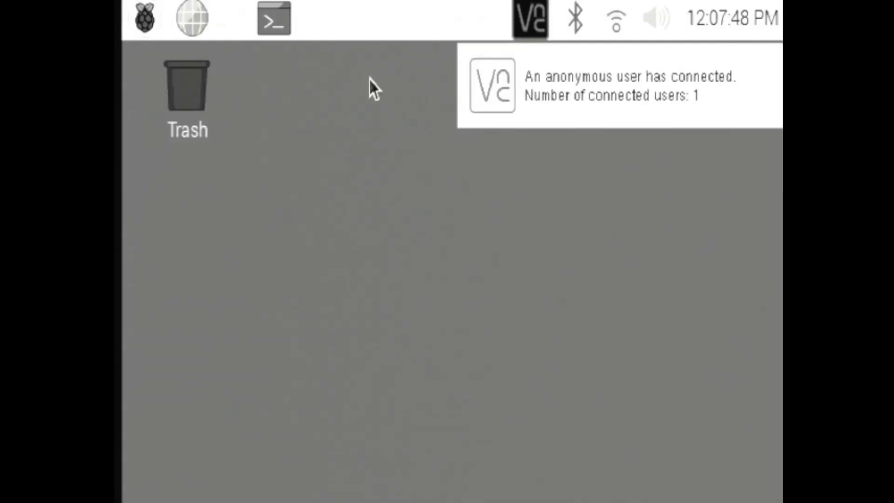
left_click(262, 25)
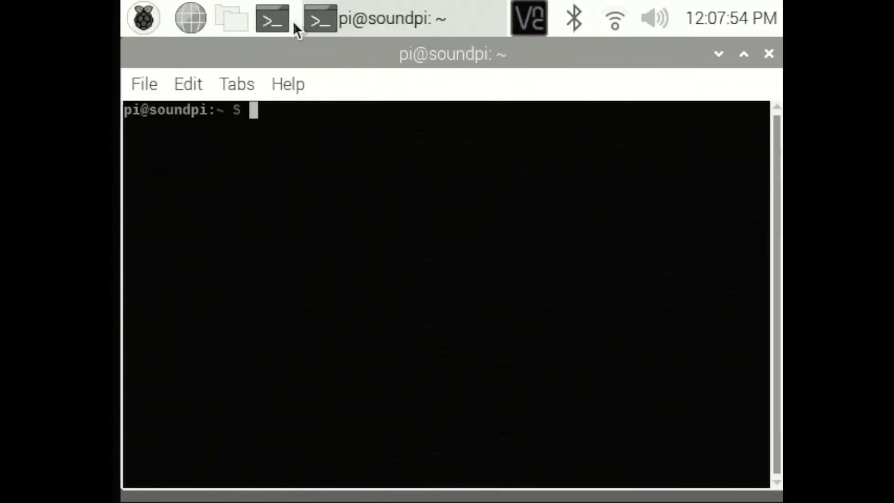
type("ls -;")
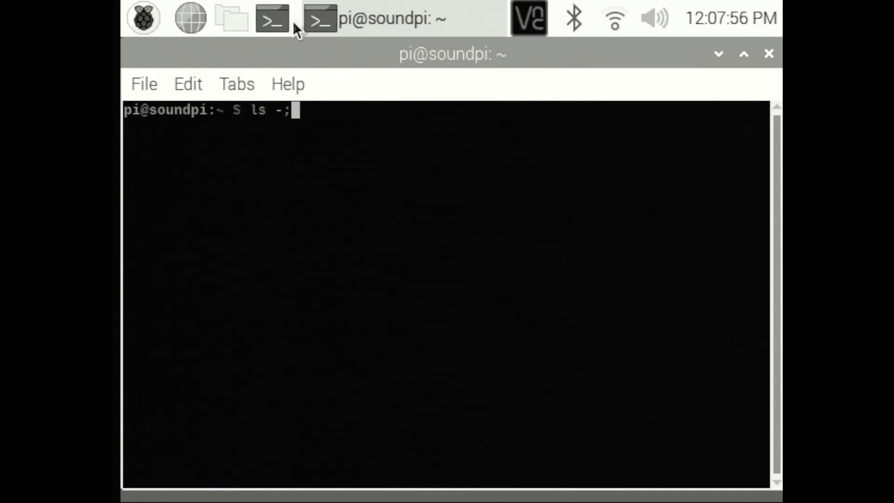
type("lKK")
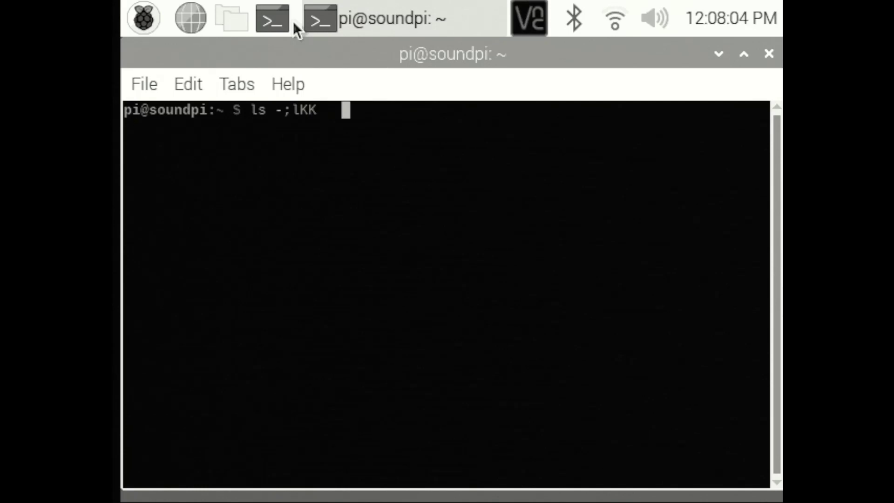
type("cant press")
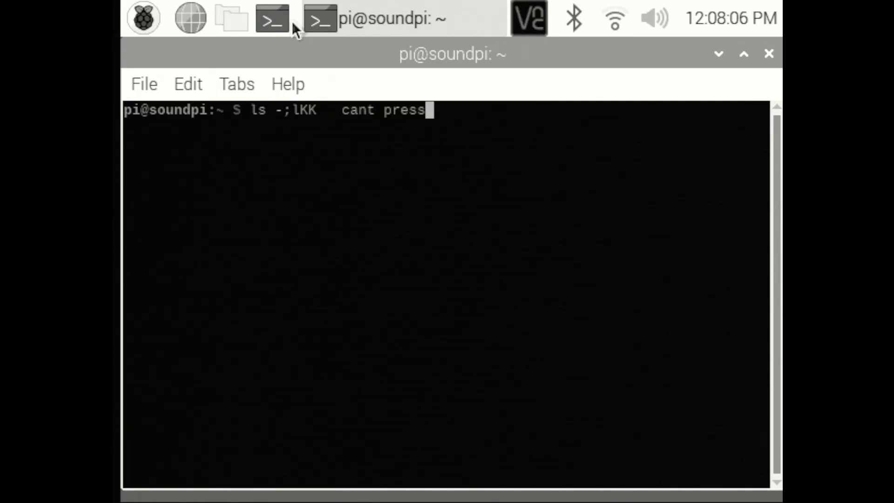
type(" enter")
left_click(184, 14)
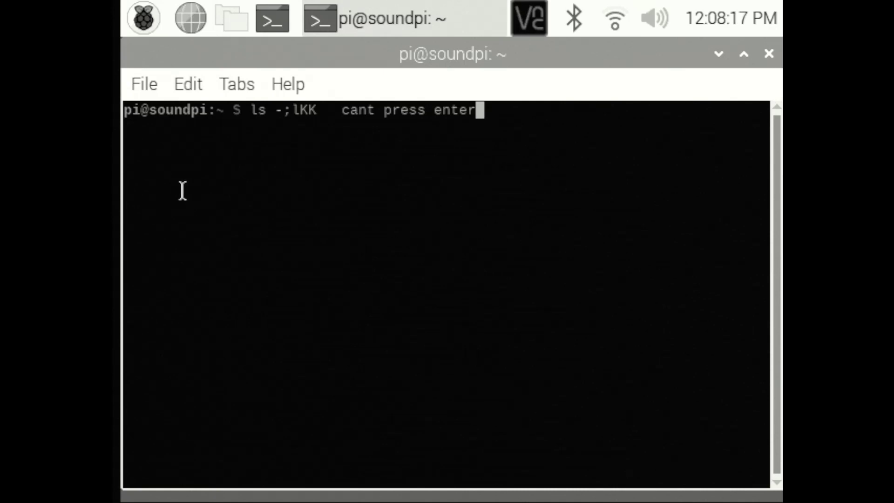
left_click(197, 5)
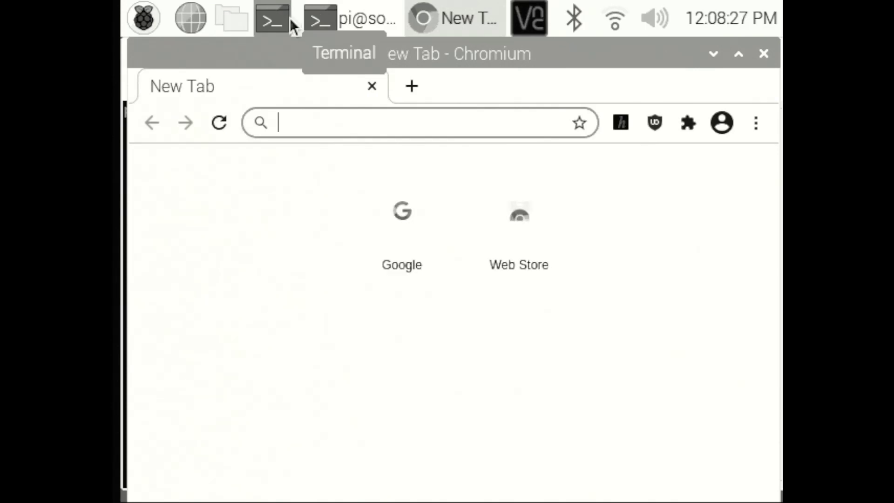
- Load google.com via the 'google' search suggestion, then quit vncviewr with Ctrl+C and type cls
type("google")
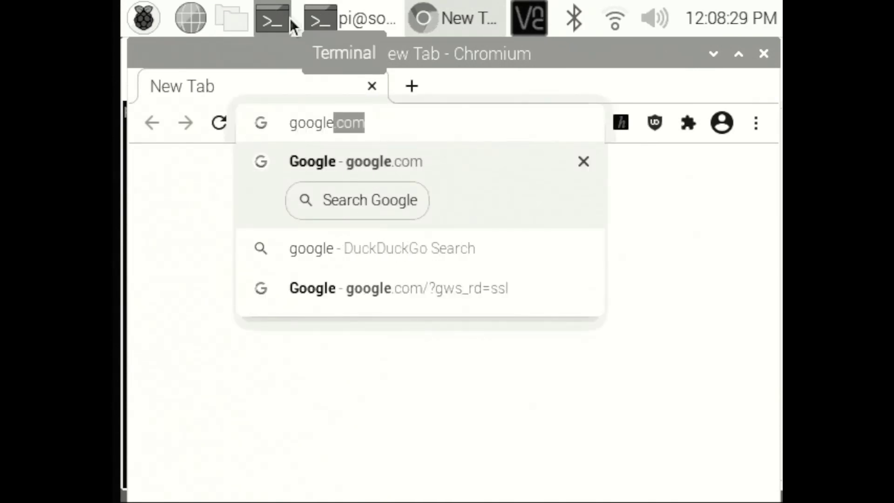
left_click(298, 199)
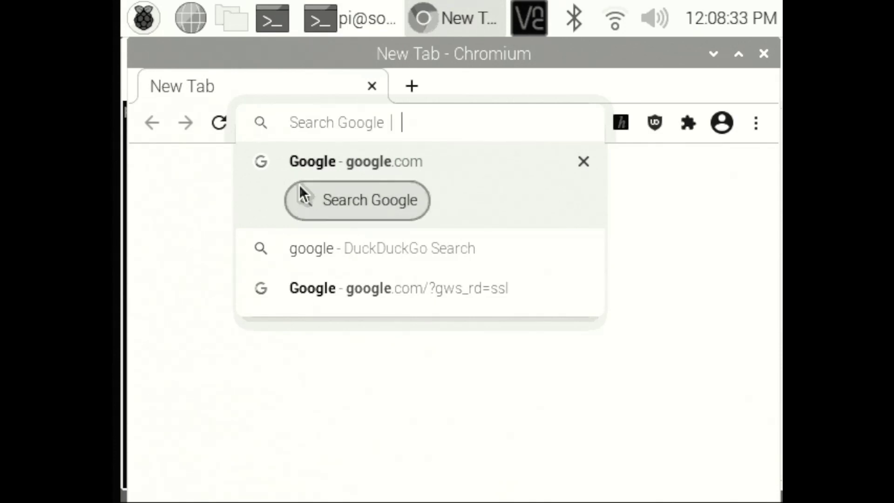
left_click(308, 168)
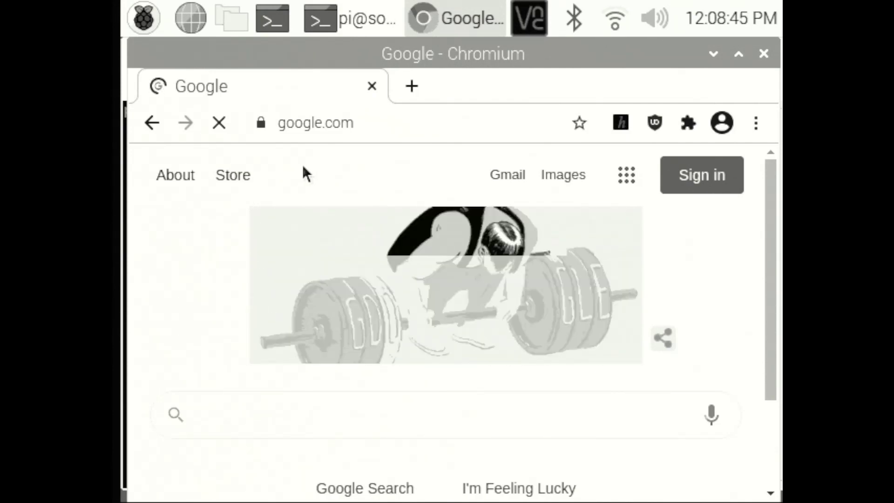
key("ctrl+c")
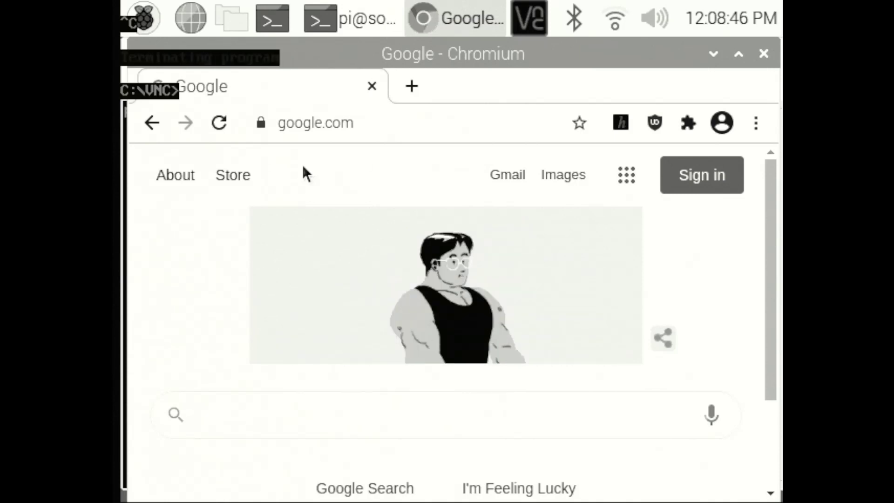
type("cls")
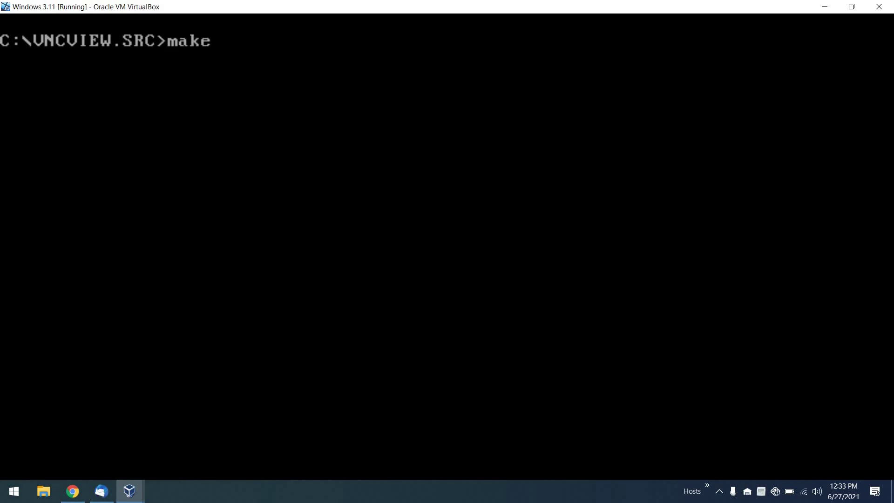
- Build the viewer with make and try running vncviewr soundpi:0
key("Return")
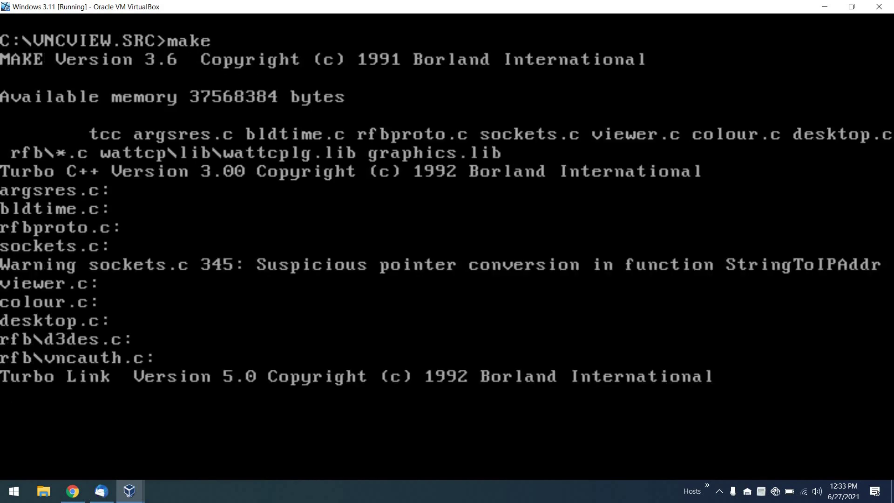
type("vn")
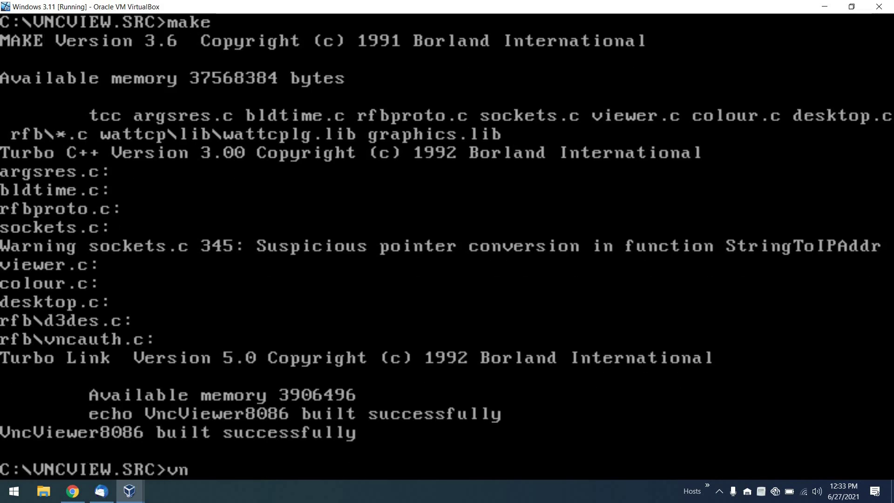
type("cviewr s")
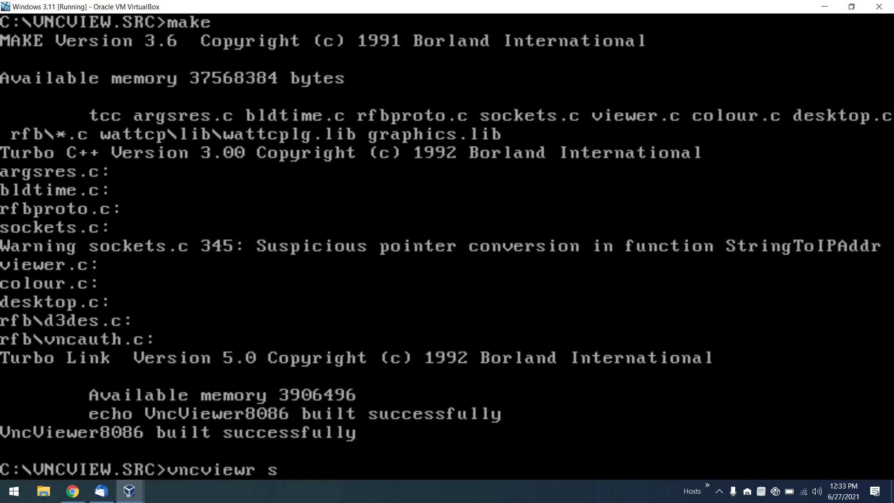
type("oundpi:0")
key("Return")
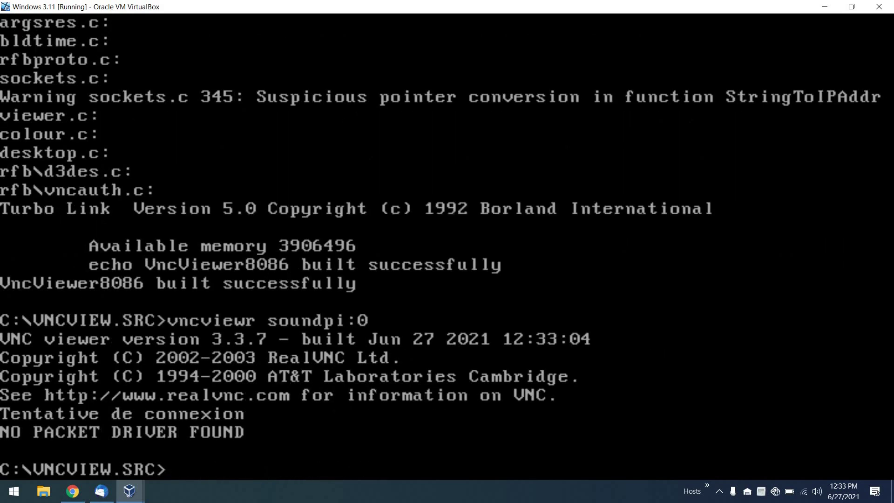
- Load CuteMouse and \pcntpk at INT=0x65, then connect vncviewr to soundpi:0 with the password
type("ctmouse")
key("Return")
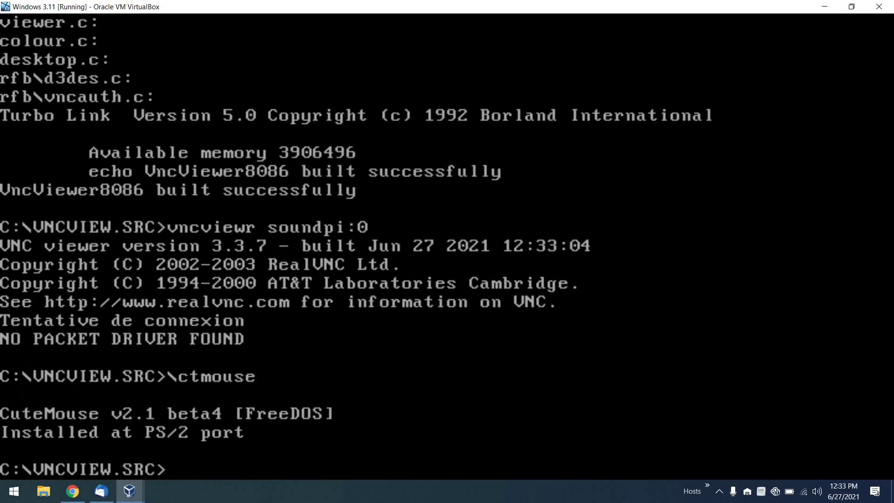
type("\\")
type("pcntpk")
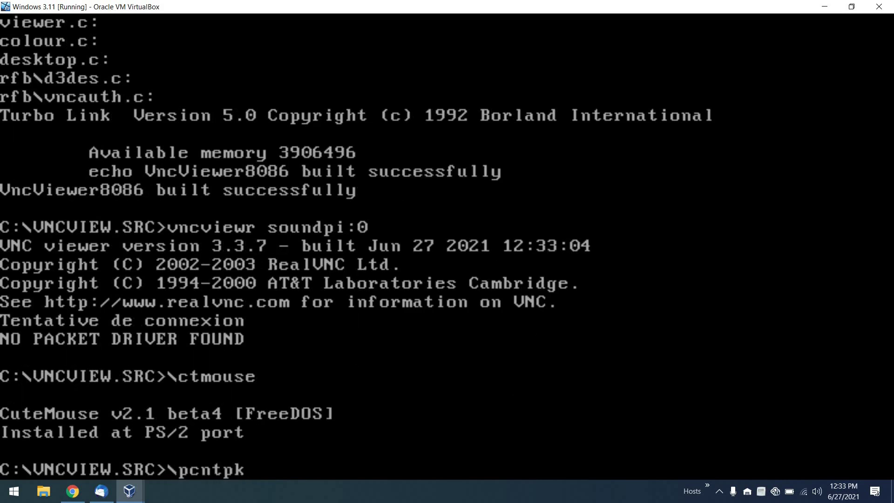
type(" INT=0x65")
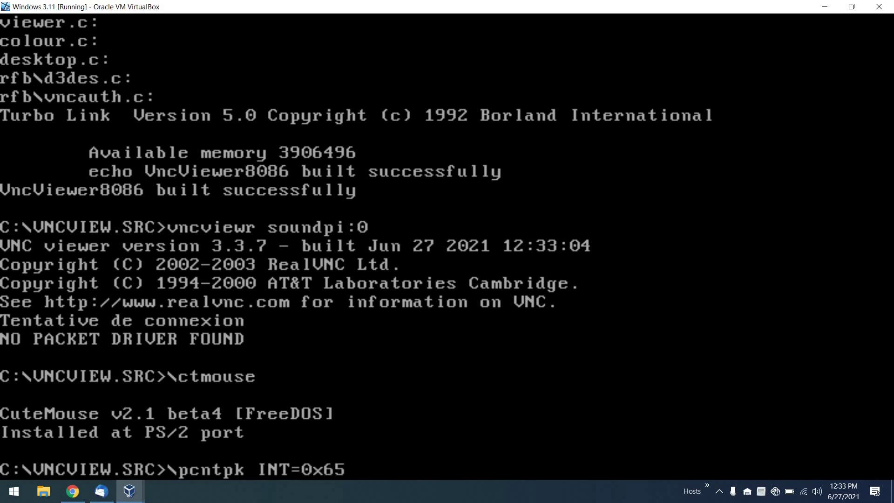
key("Return")
type("vnc")
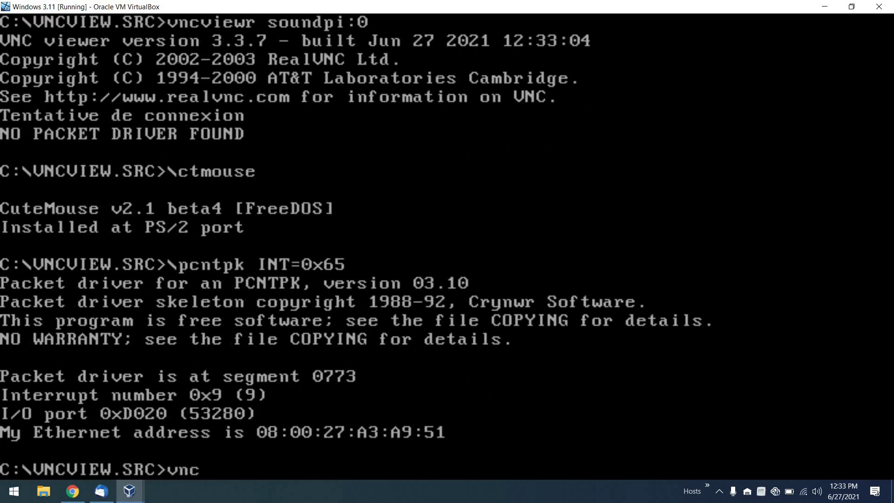
type("viewr soundpi:0")
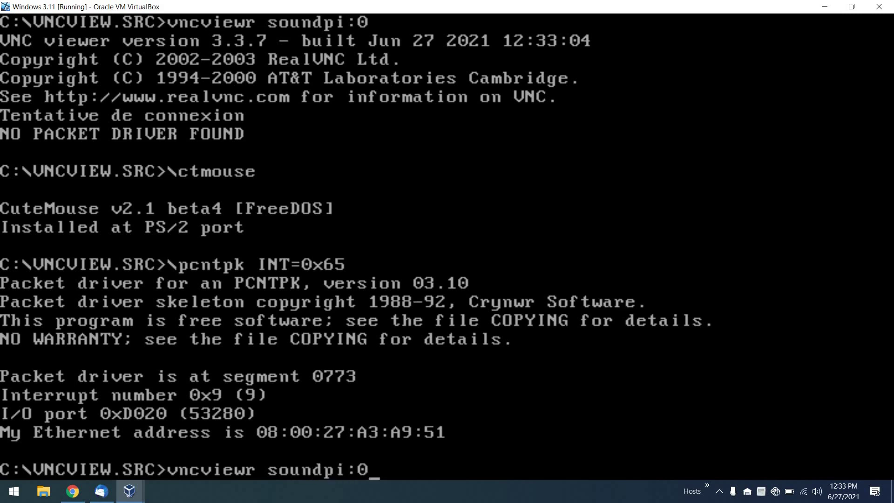
key("Return")
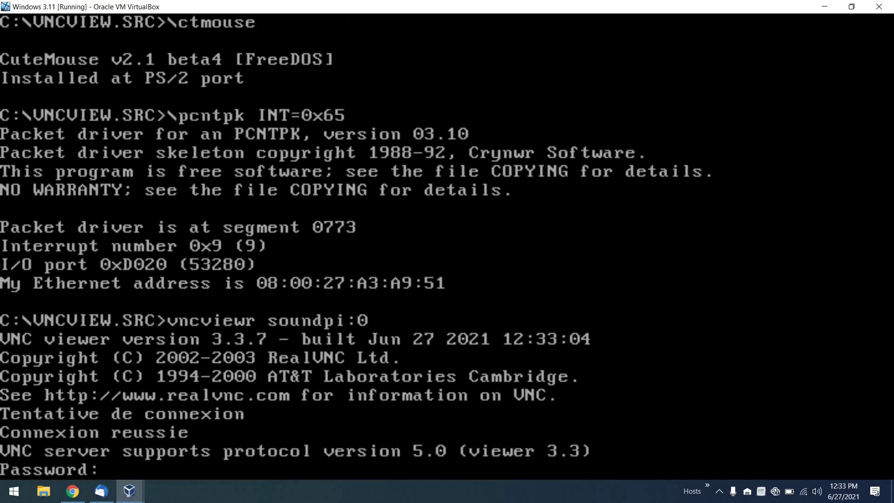
key("Return")
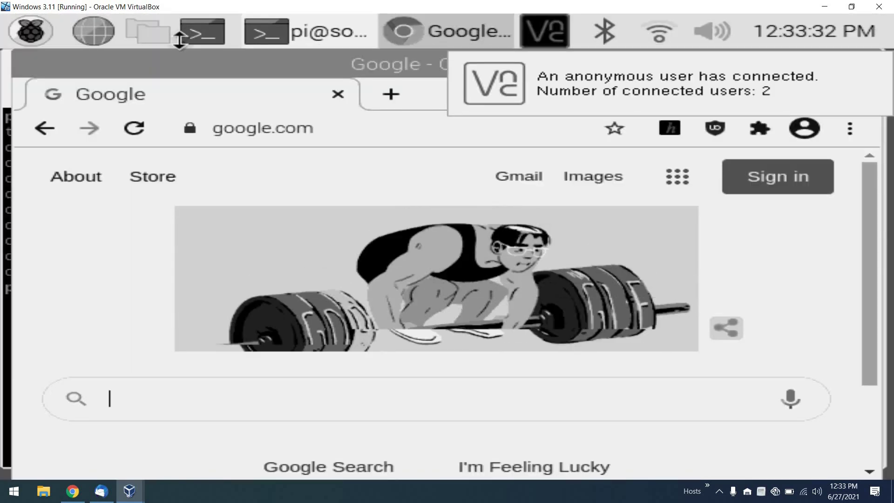